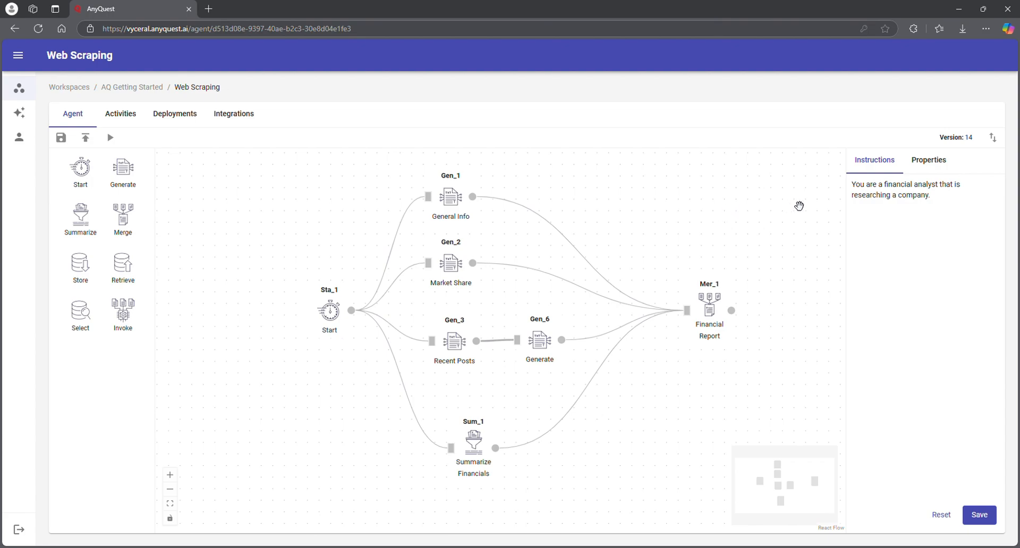
# Step: Go through the Gen_6 Generate step's properties, choose Web Scraper as its tool, and submit the settings
pyautogui.click(550, 349)
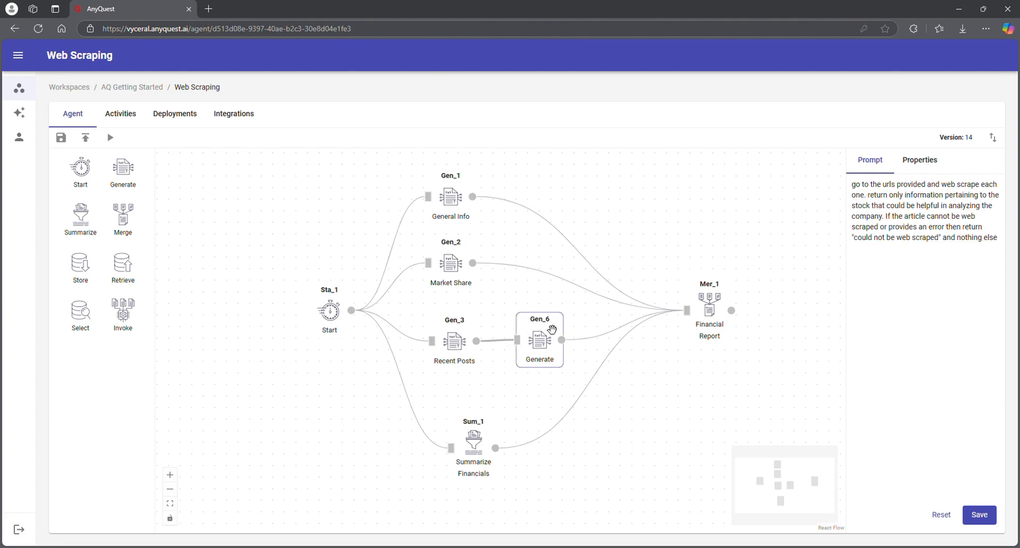
pyautogui.click(920, 161)
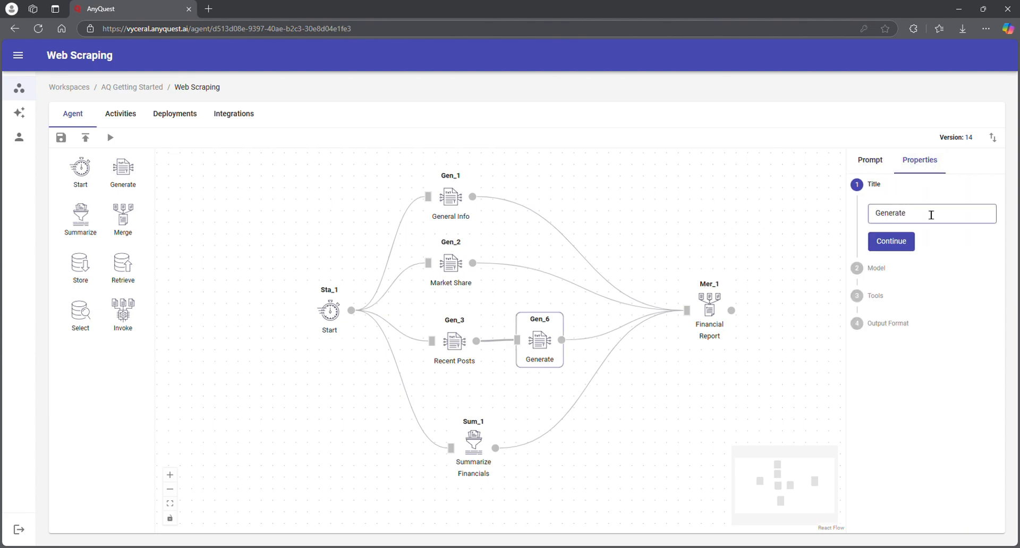
pyautogui.click(910, 244)
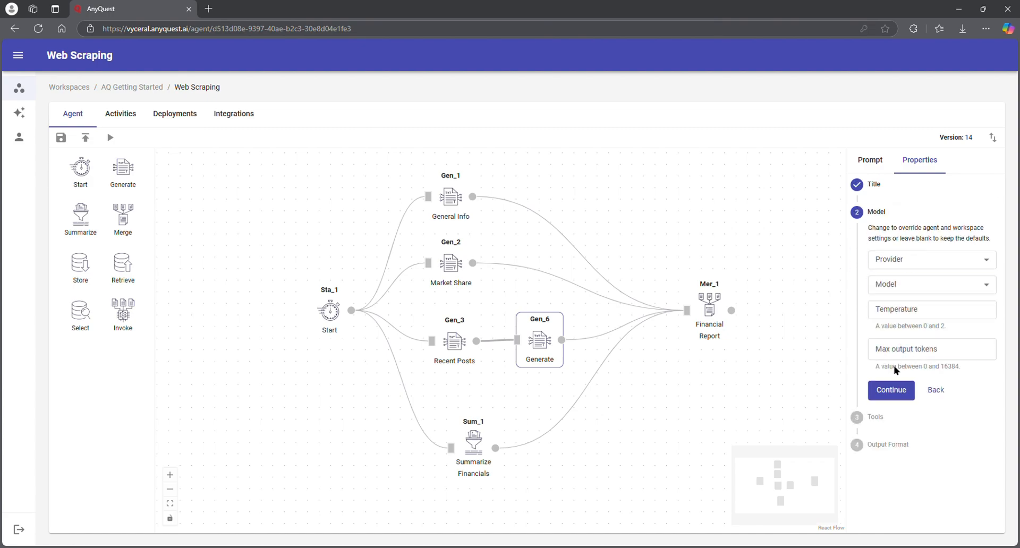
pyautogui.click(890, 392)
pyautogui.click(931, 264)
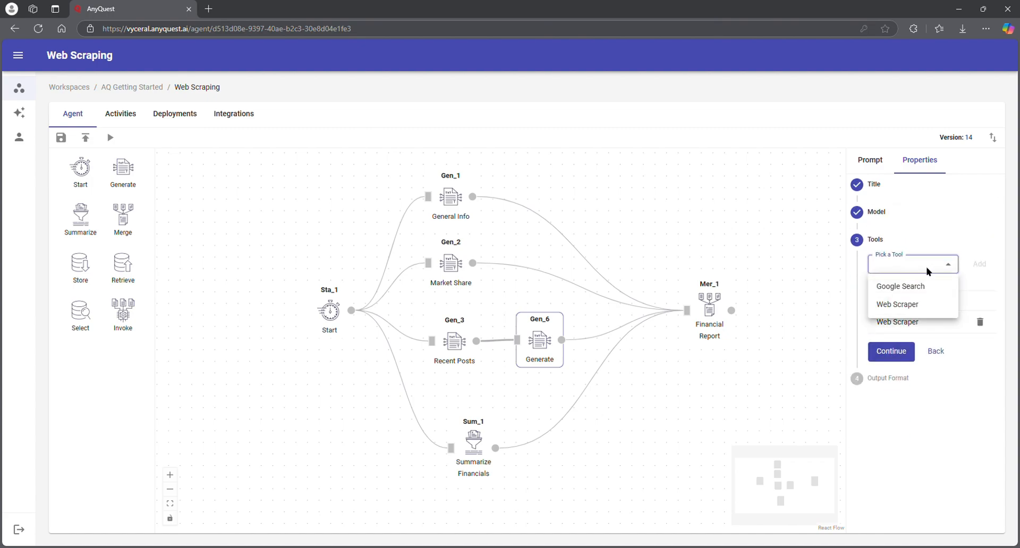
pyautogui.click(923, 302)
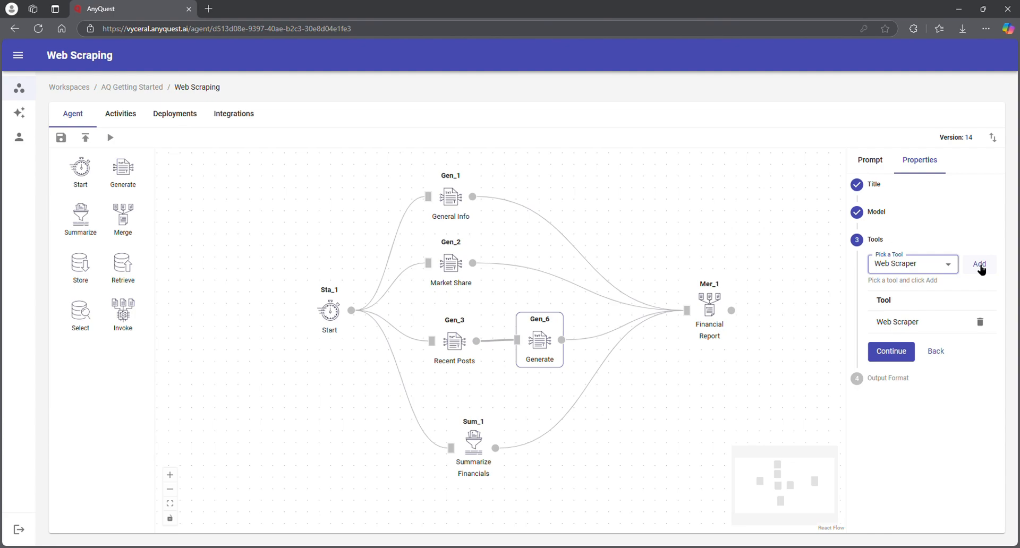
pyautogui.click(903, 354)
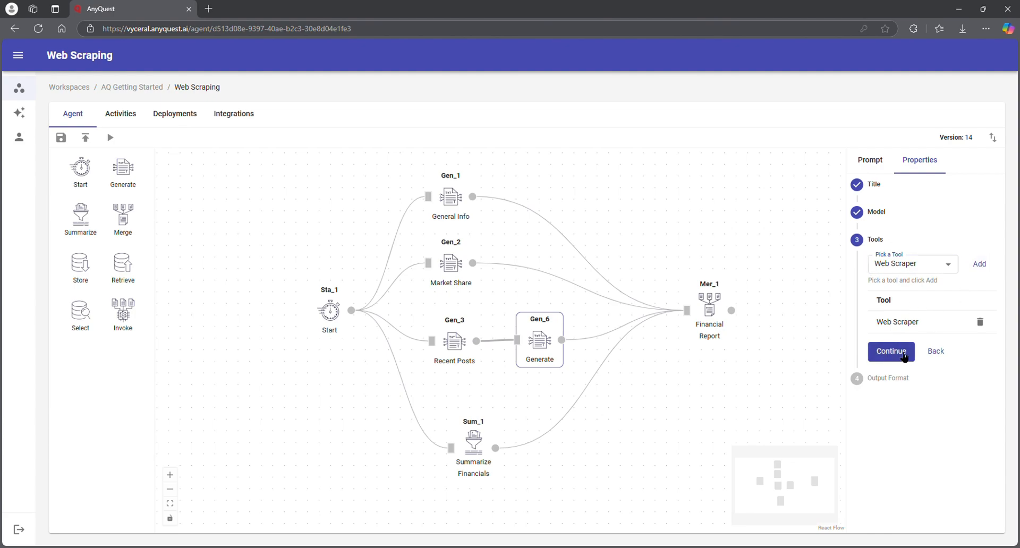
pyautogui.click(882, 326)
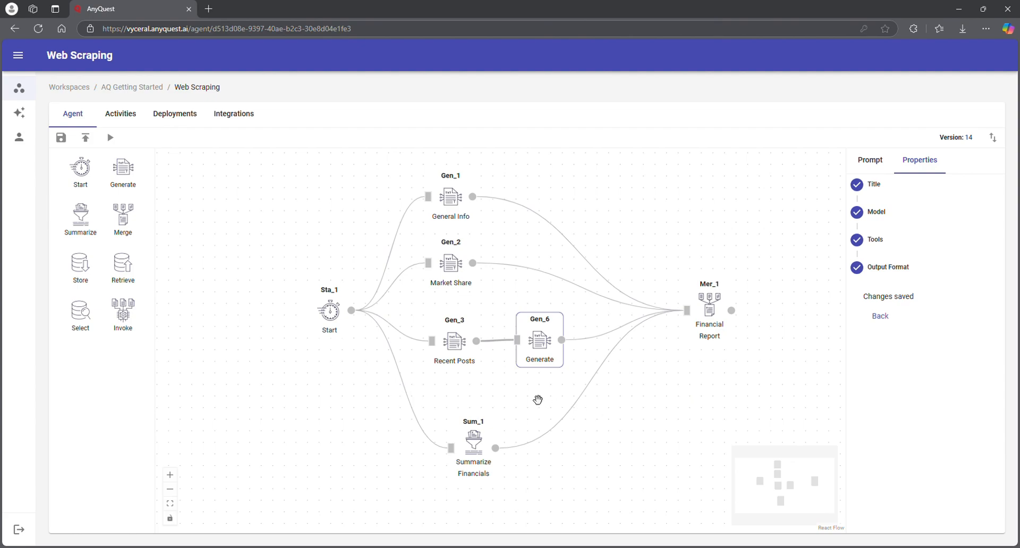
# Step: Review the Recent Posts prompt and Gen_6's model, tool and output format settings
pyautogui.click(462, 356)
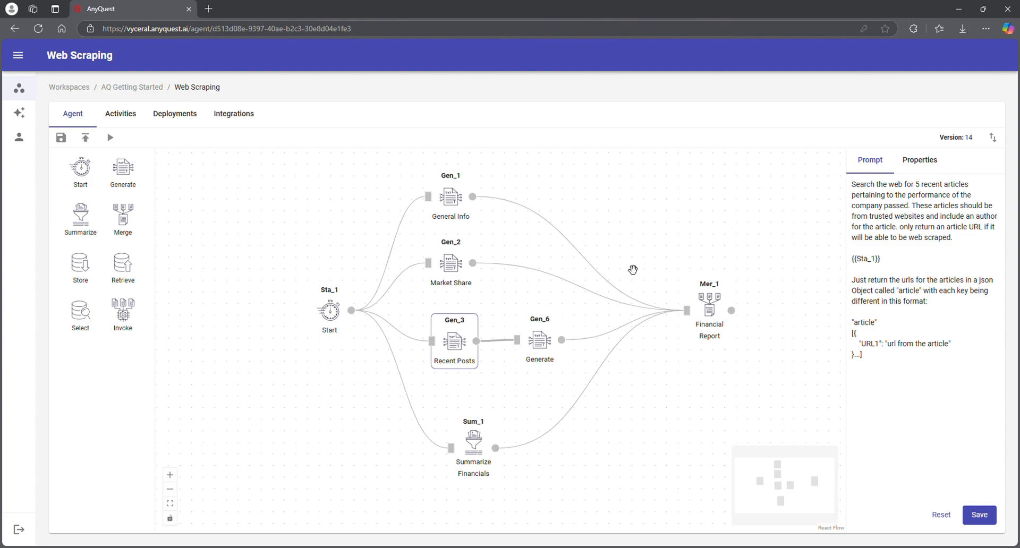
pyautogui.click(546, 351)
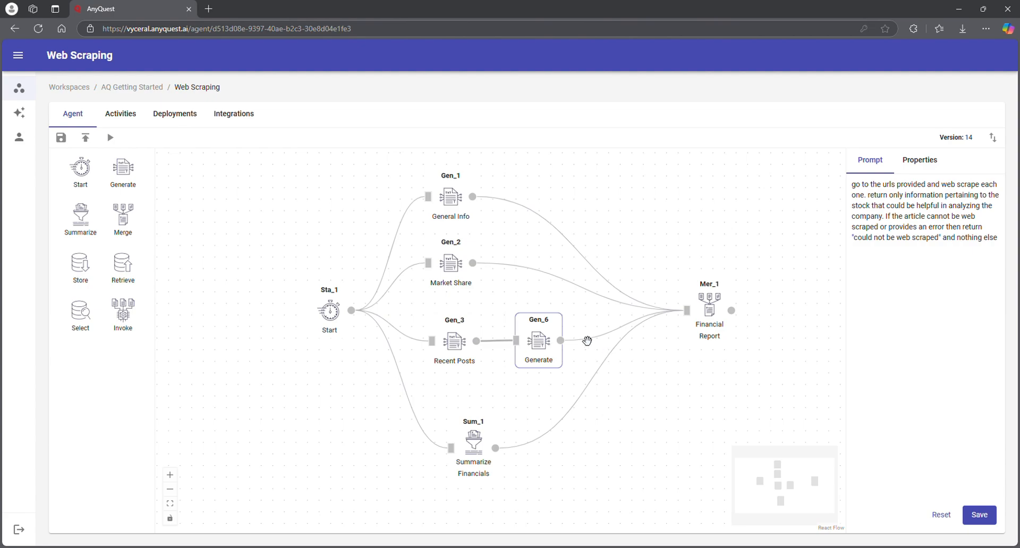
pyautogui.click(910, 160)
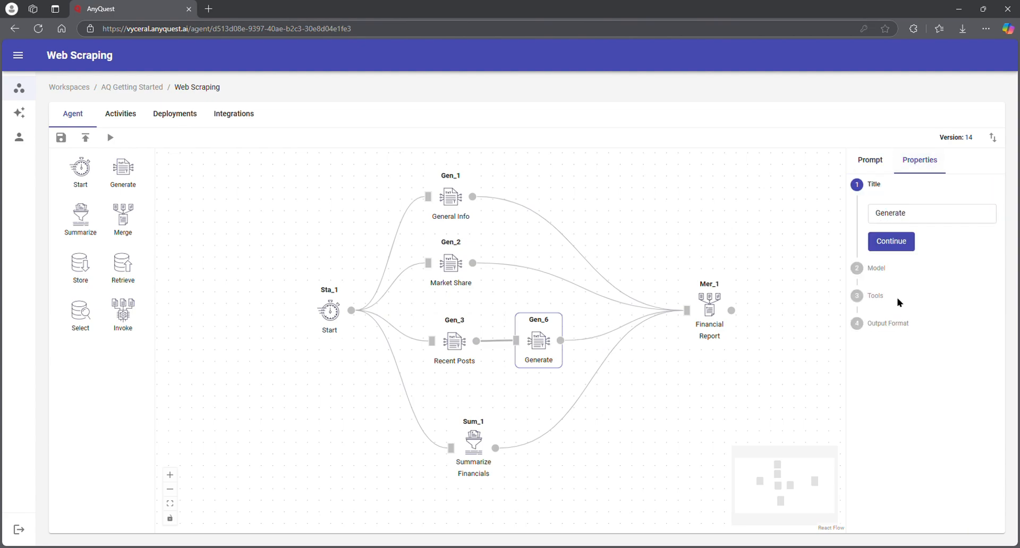
pyautogui.click(890, 243)
pyautogui.click(903, 392)
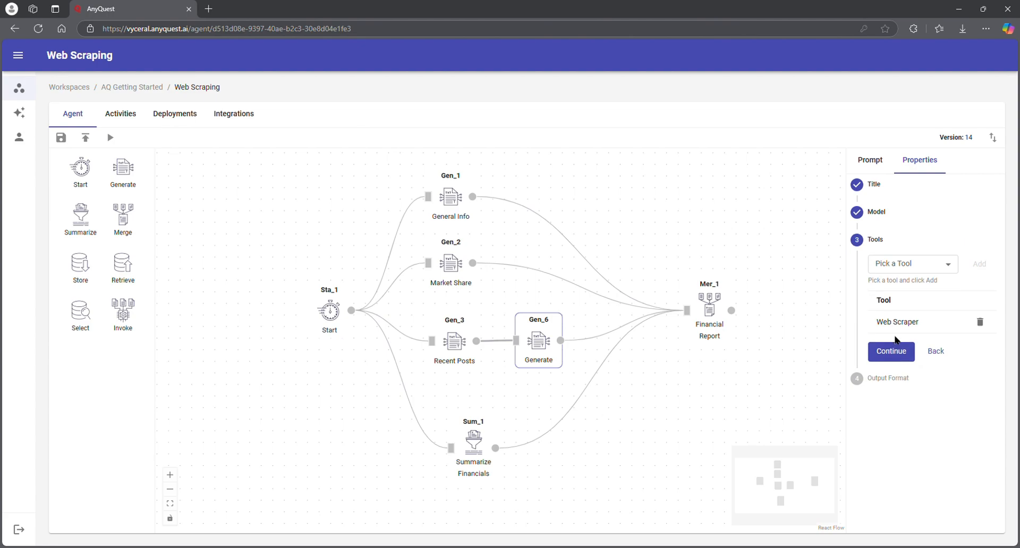
pyautogui.click(891, 353)
pyautogui.click(887, 324)
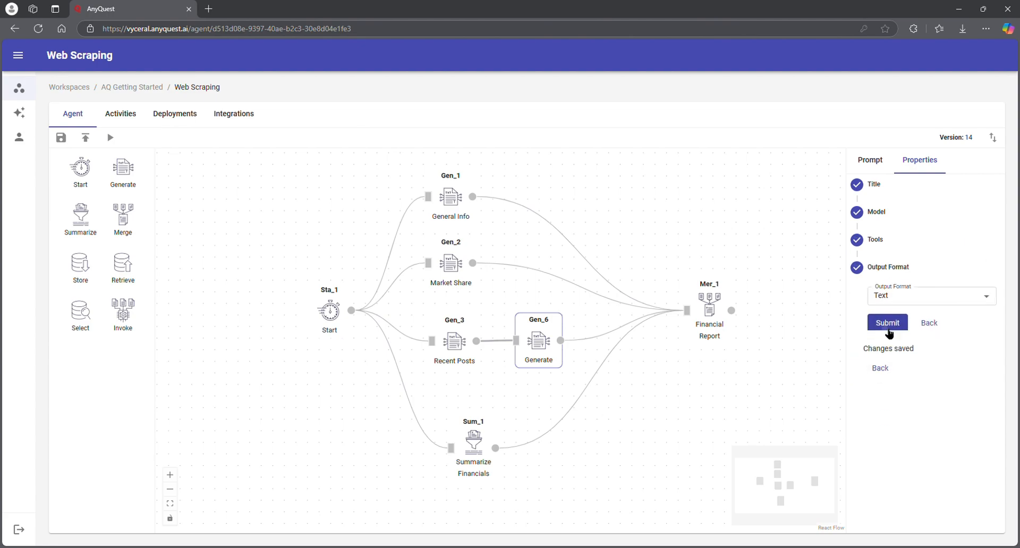
# Step: Append the {{Gen_3}} reference on a separate line at the end of the Gen_6 prompt and save it
pyautogui.click(870, 169)
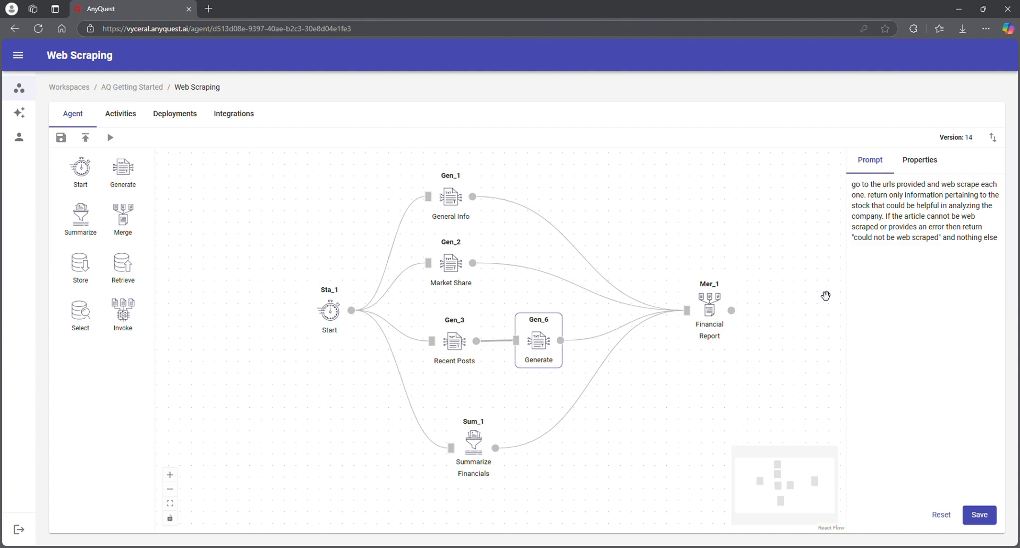
pyautogui.click(1004, 250)
pyautogui.press('Return')
pyautogui.press('Return')
pyautogui.write('{{Gen_3')
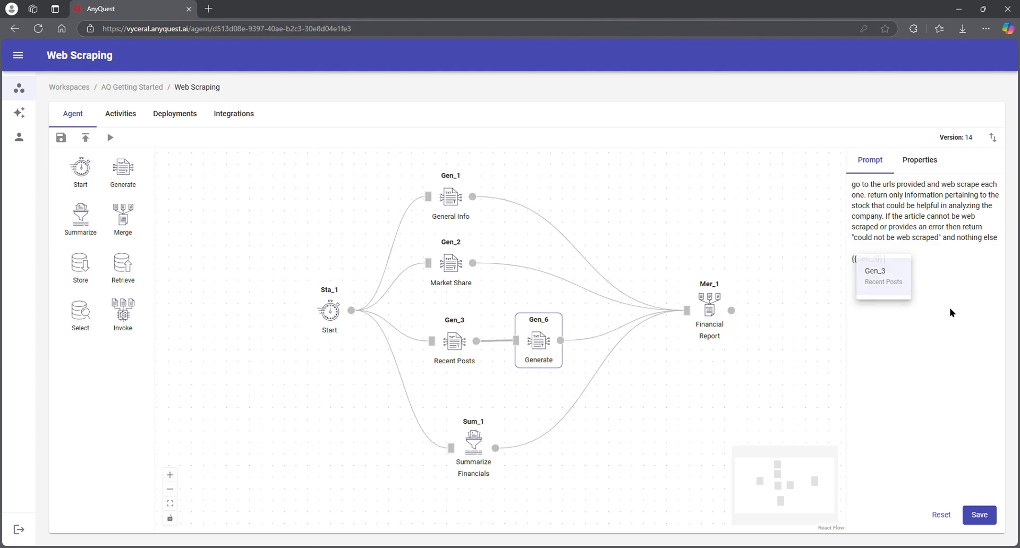
pyautogui.press('Return')
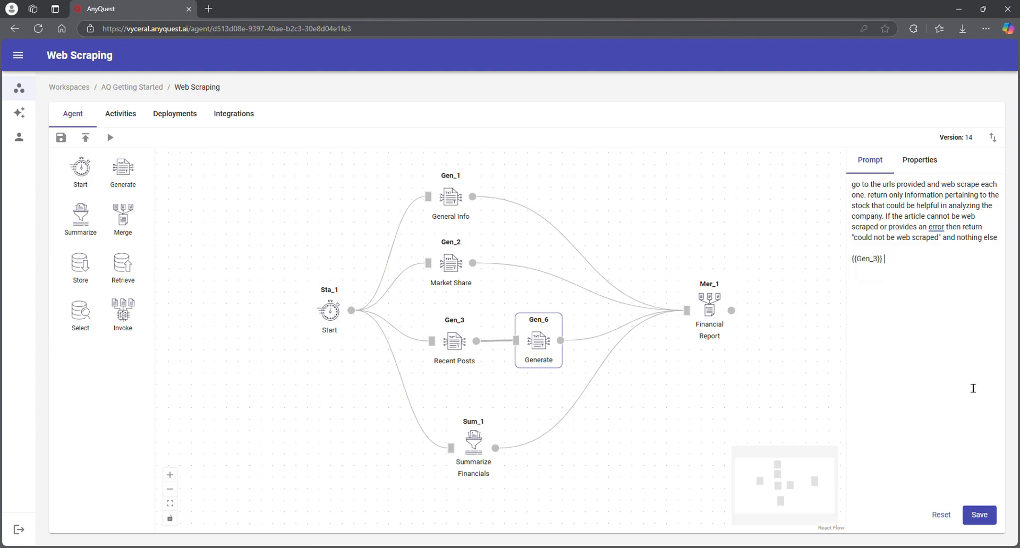
pyautogui.click(982, 517)
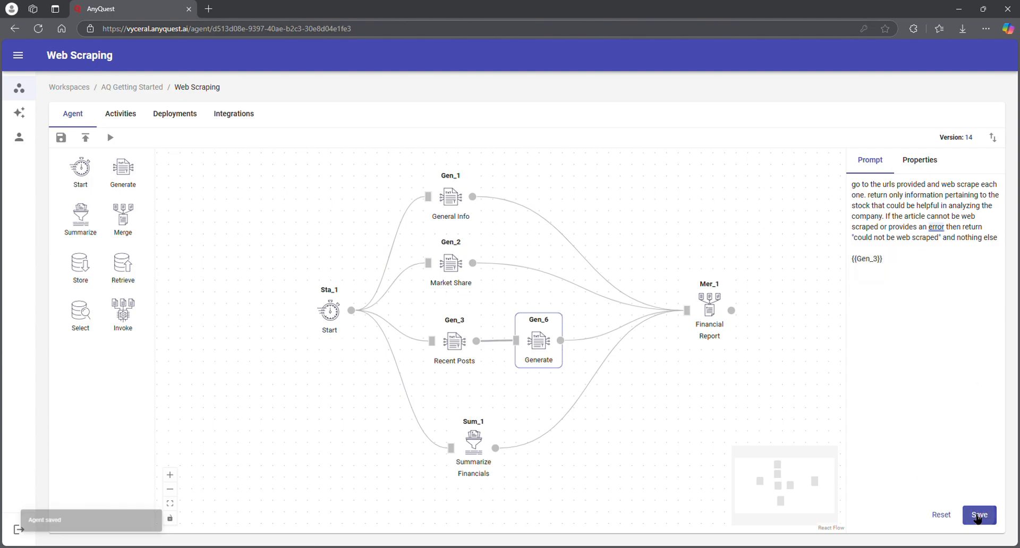
# Step: Run the Web Scraping agent with "Apple" as the company name
pyautogui.click(110, 138)
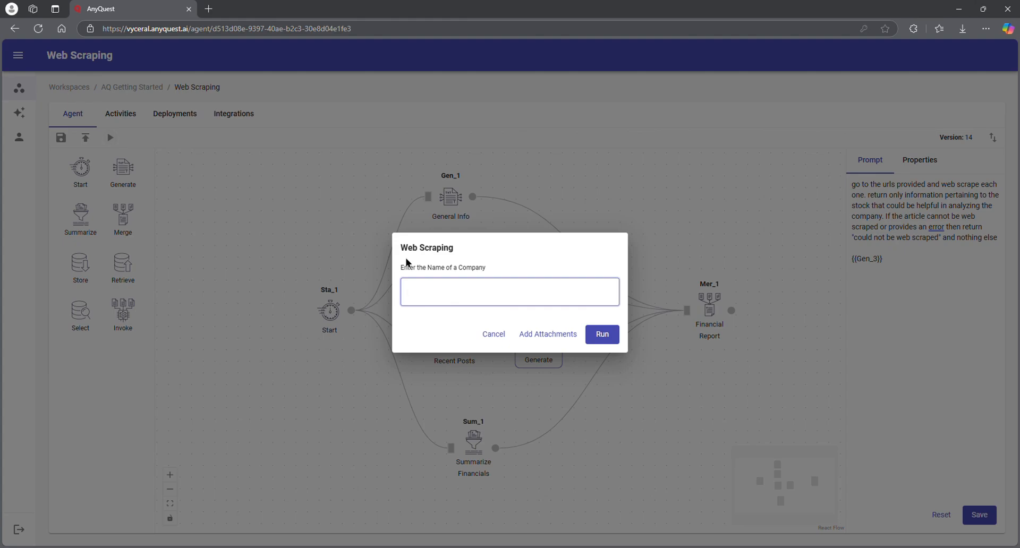
pyautogui.write('Apple')
pyautogui.click(604, 335)
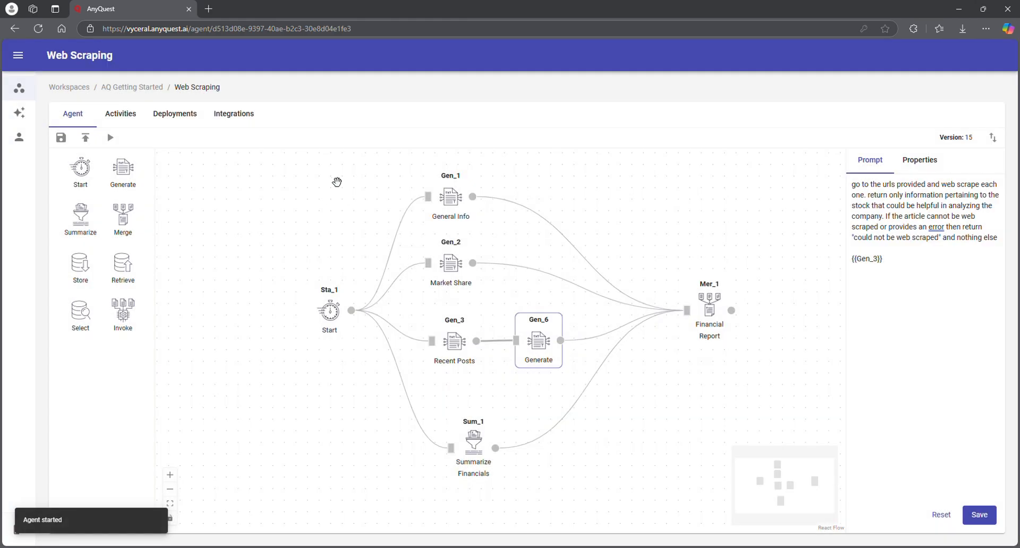
# Step: Examine the run's activities, viewing the Gen_3 article URLs and each of the Gen_6 article summaries
pyautogui.click(122, 116)
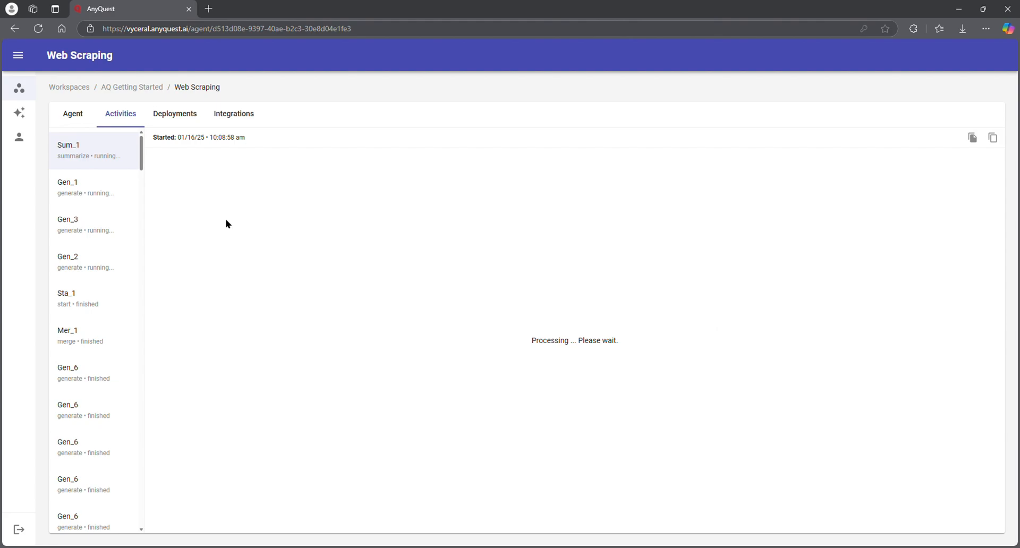
pyautogui.click(116, 418)
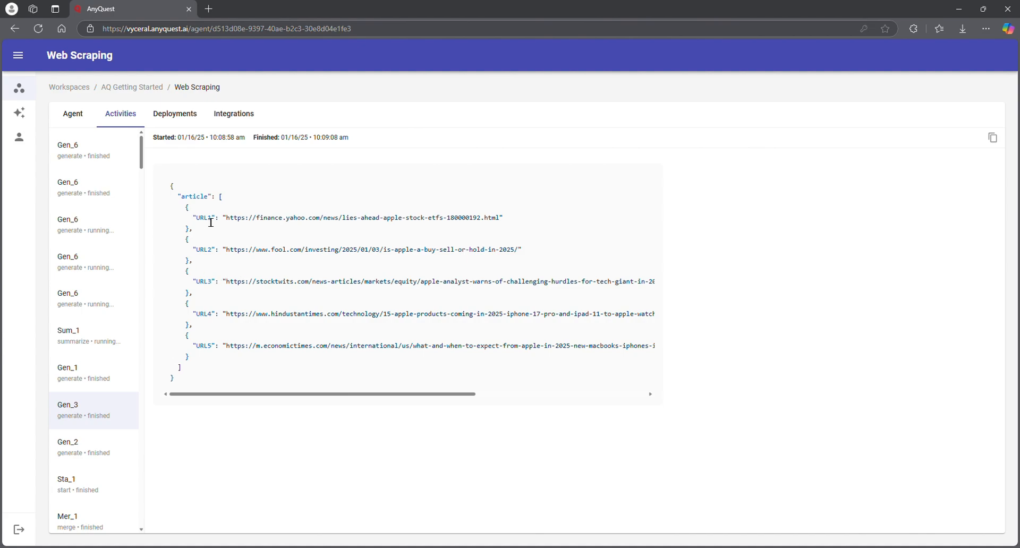
pyautogui.click(102, 161)
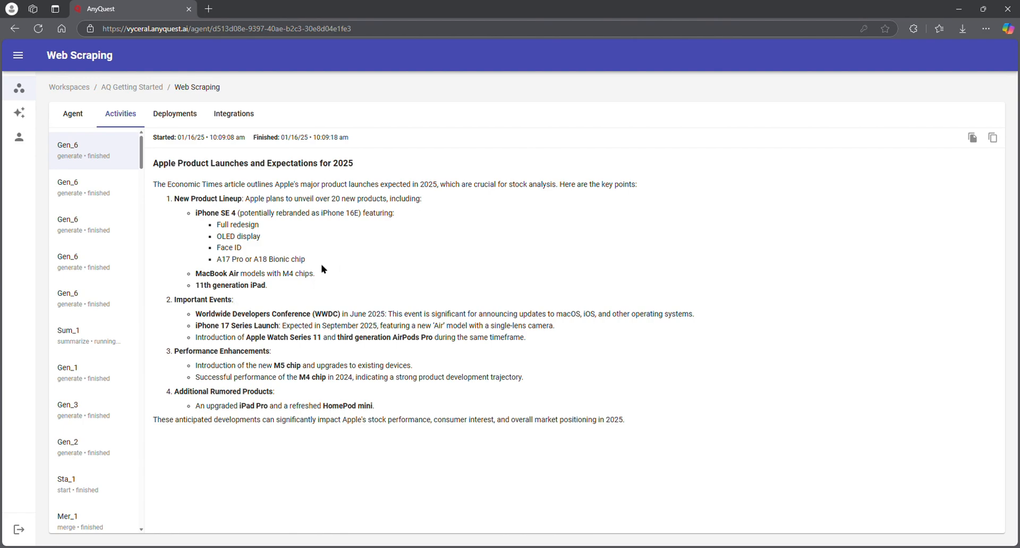
pyautogui.click(96, 184)
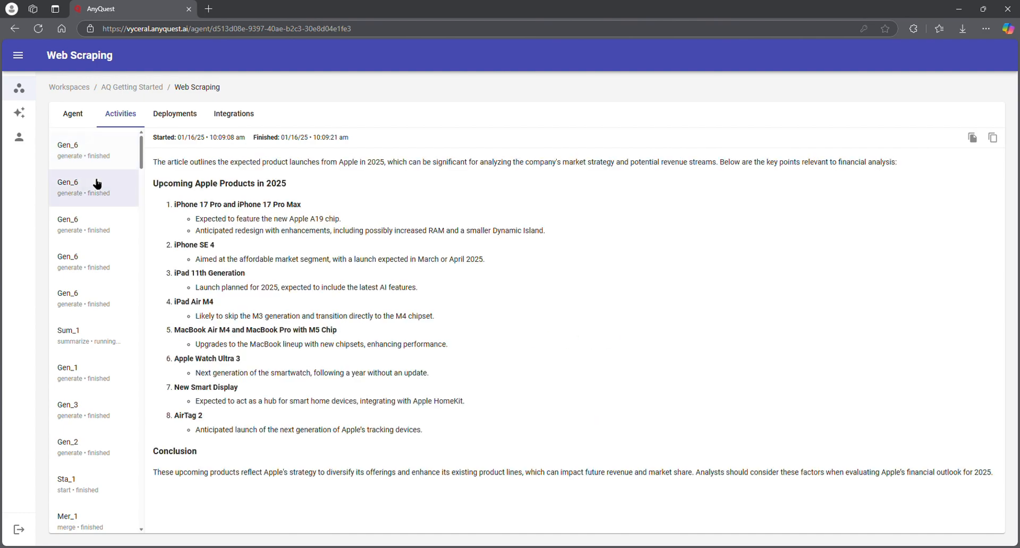
pyautogui.click(97, 232)
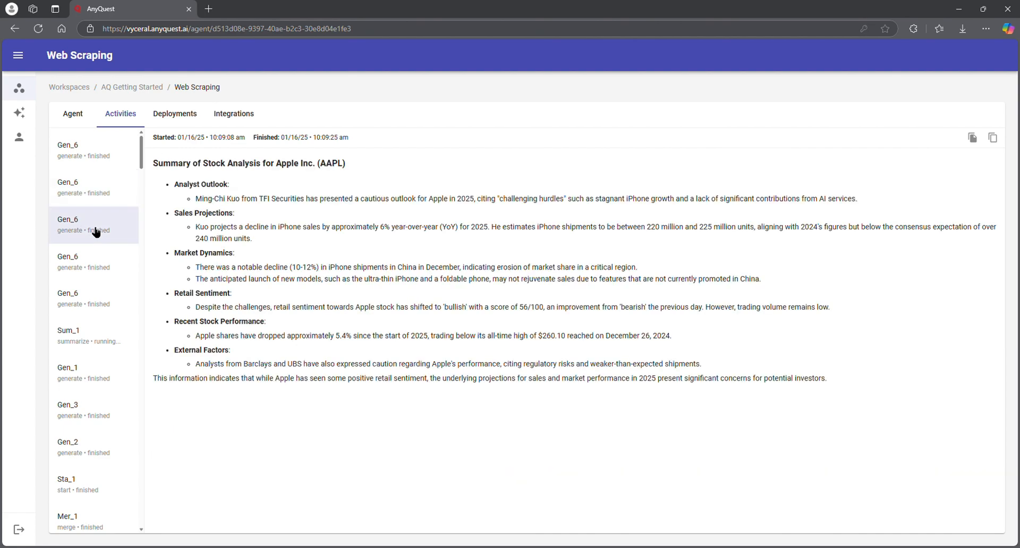
pyautogui.click(81, 264)
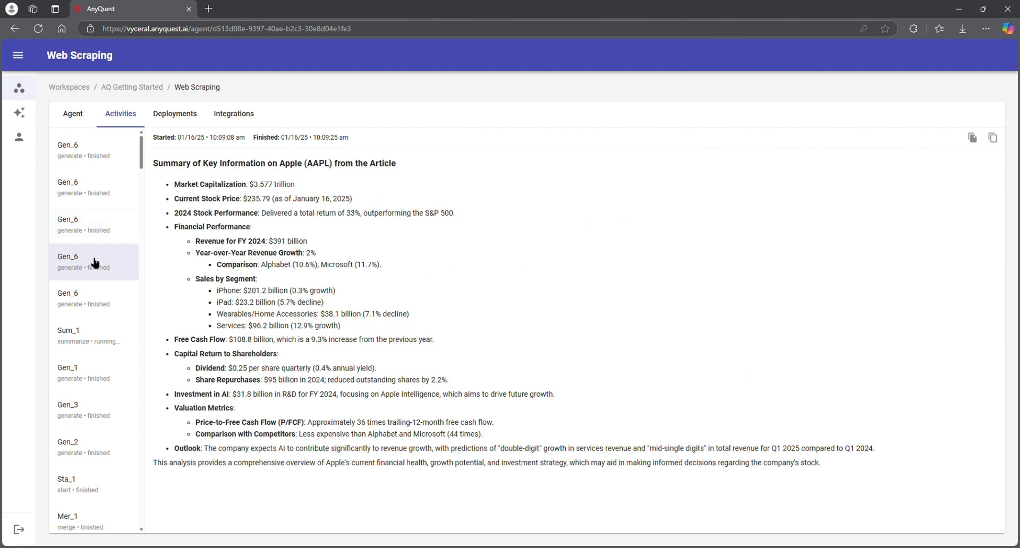
pyautogui.click(99, 300)
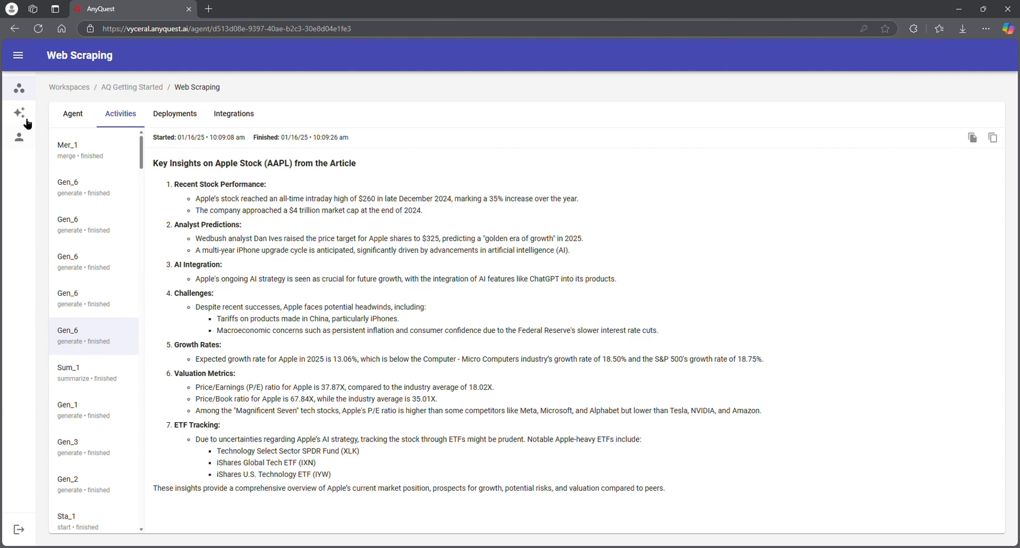
# Step: Add "Provide the Article title, author and url in the beginning of the summary." above {{Gen_3}} in the Gen_6 prompt and save
pyautogui.click(74, 113)
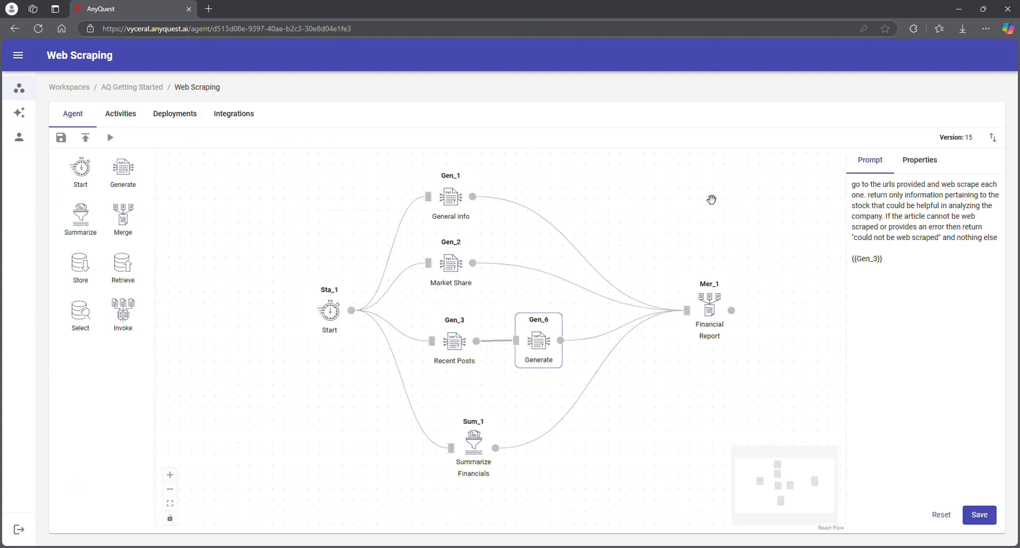
pyautogui.press('Return')
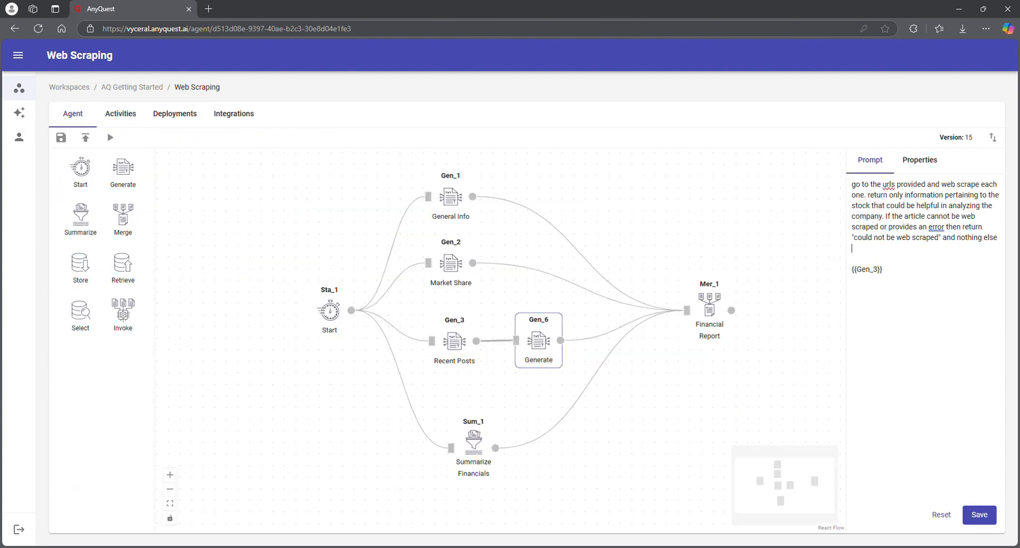
pyautogui.write('Provide the Article title, author and ')
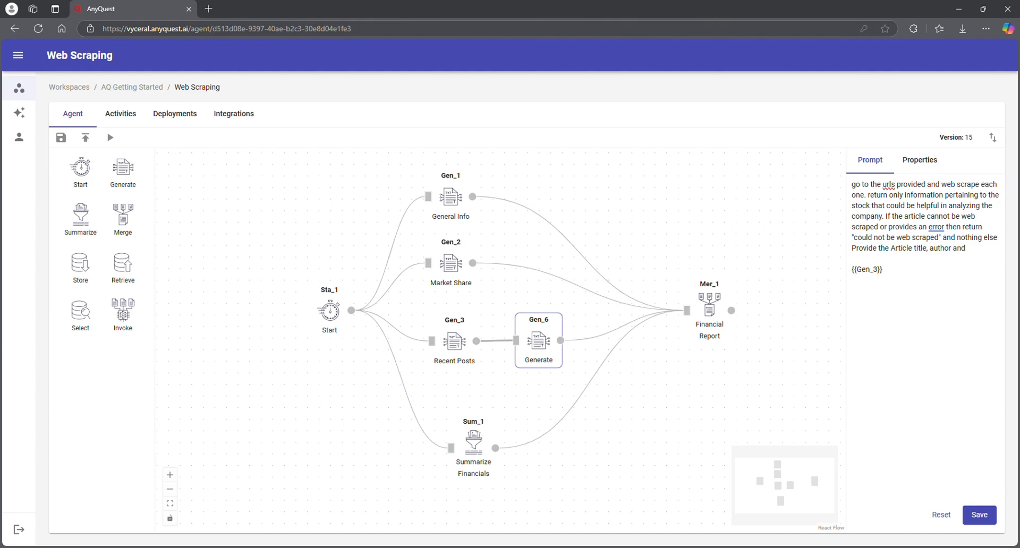
pyautogui.write('url in the beginning of t')
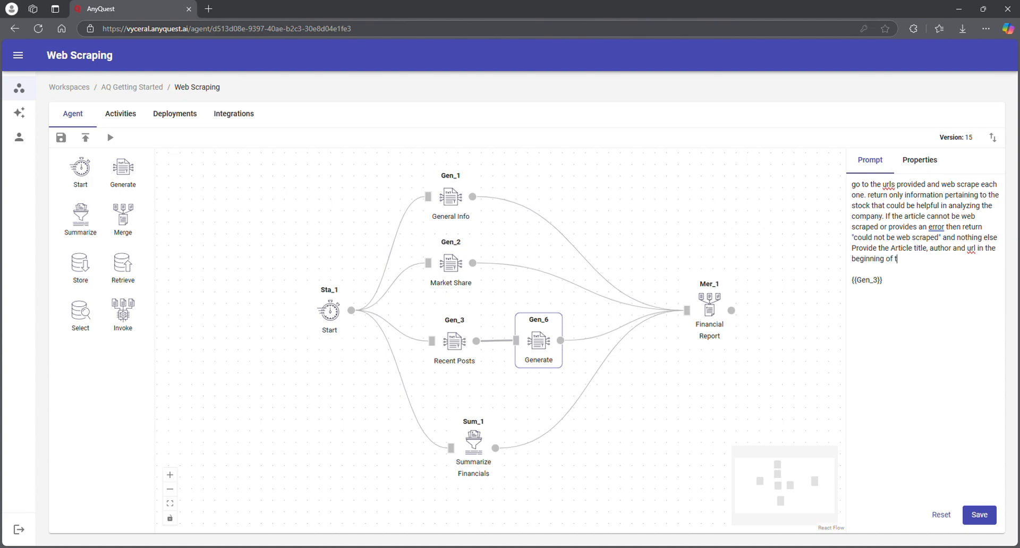
pyautogui.write('he summary')
pyautogui.write('/')
pyautogui.write('.')
pyautogui.click(979, 515)
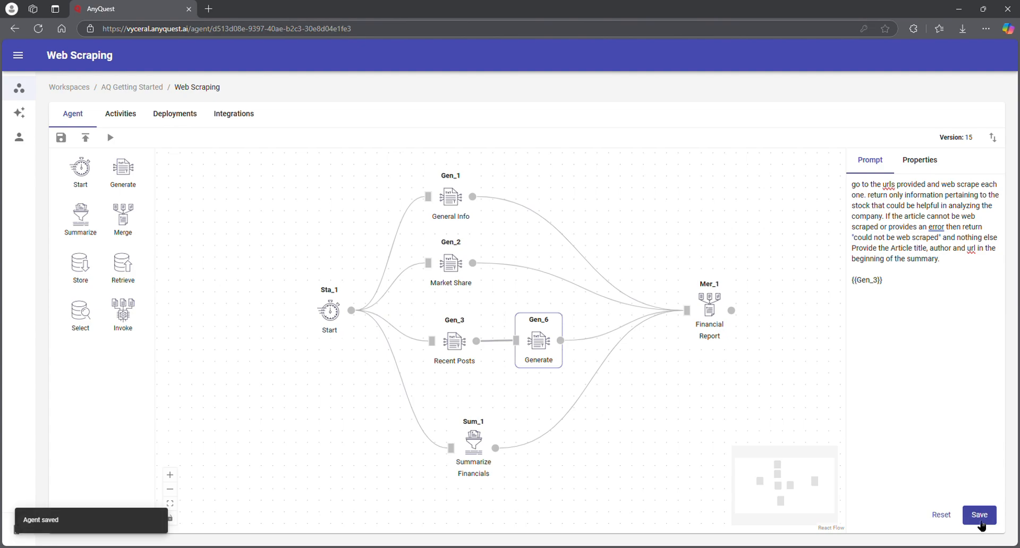
# Step: Rerun the agent with the updated Gen_6 prompt, using "Apple" as the company name
pyautogui.click(110, 138)
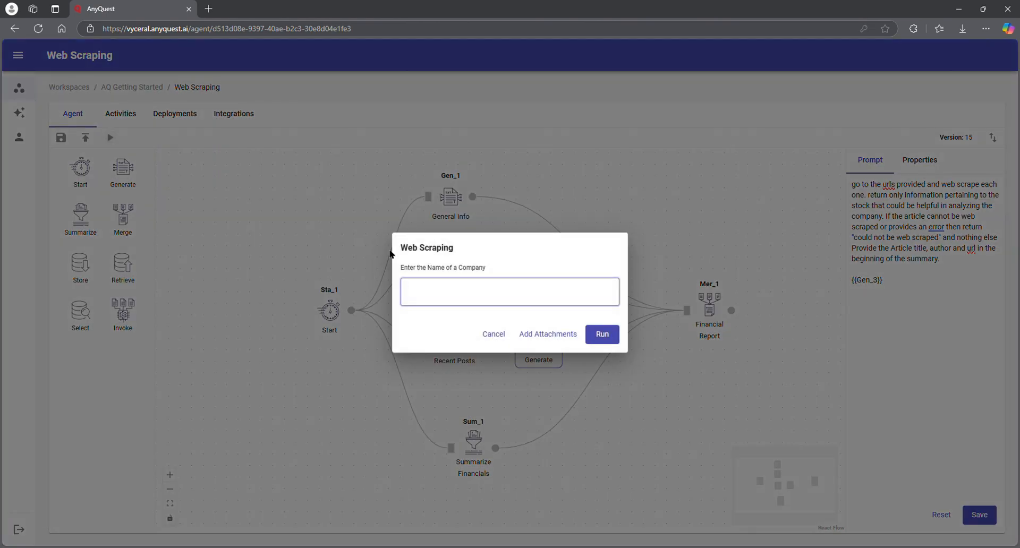
pyautogui.write('Apple')
pyautogui.click(609, 337)
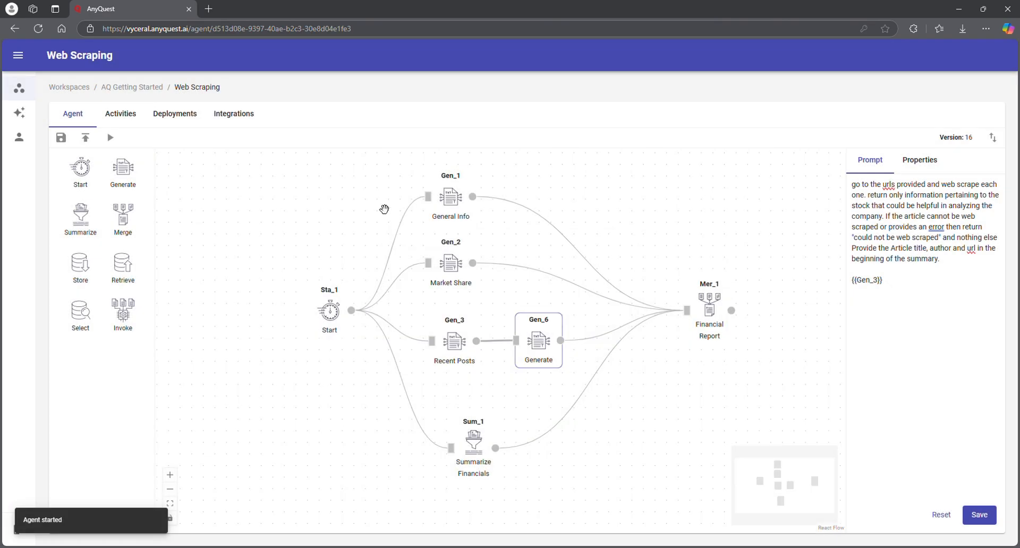
# Step: Check the new run's Gen_6 outputs for the article title, author and URL
pyautogui.click(123, 114)
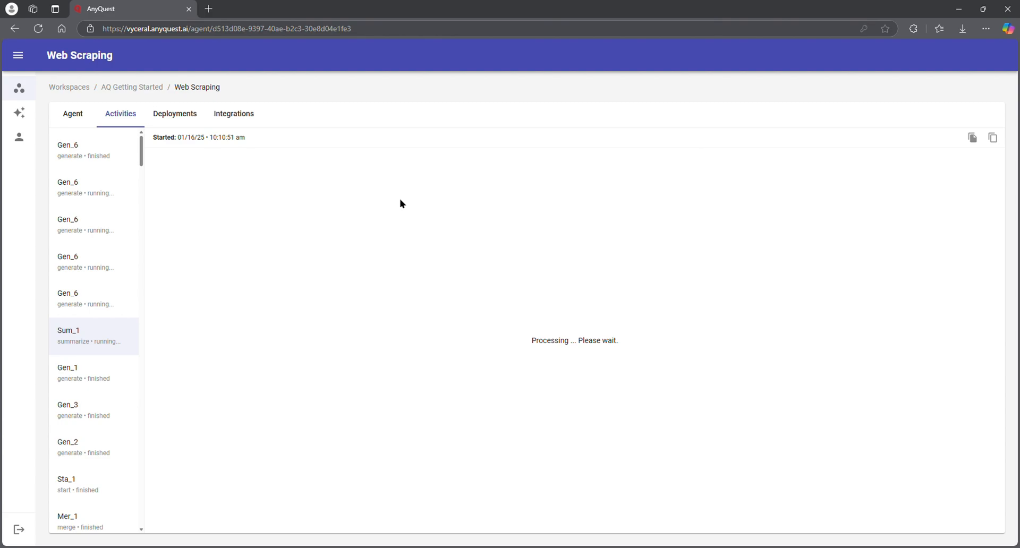
pyautogui.click(118, 158)
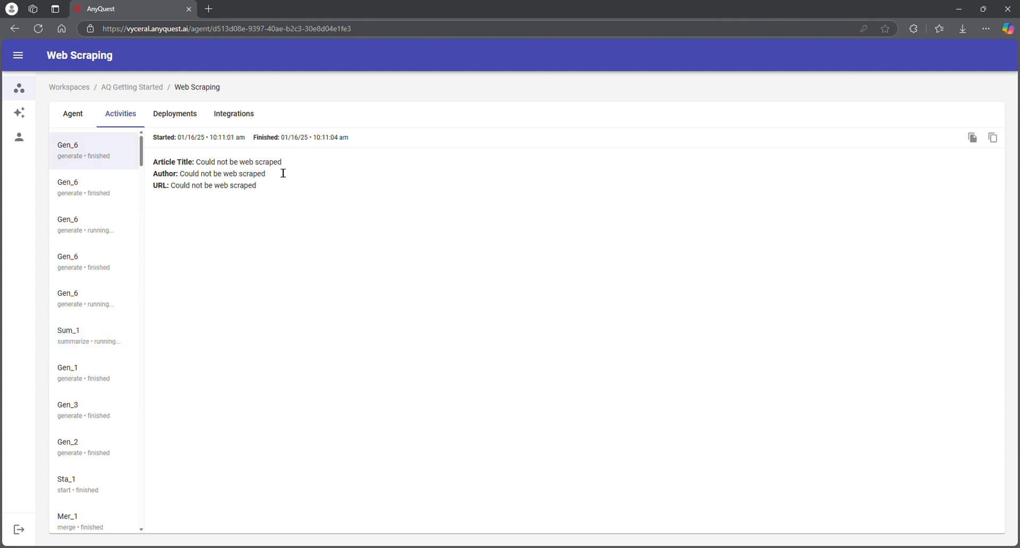
pyautogui.click(81, 187)
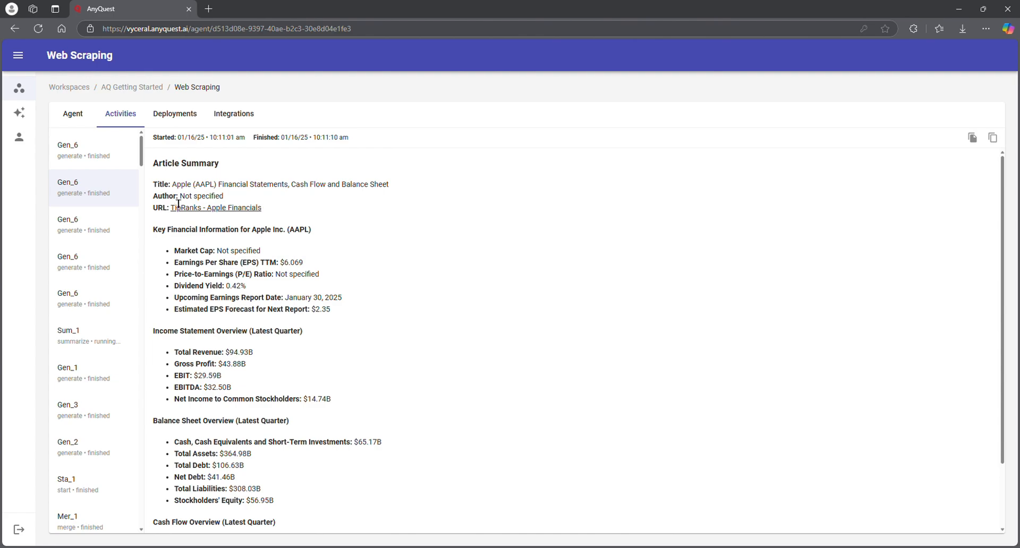
pyautogui.click(118, 283)
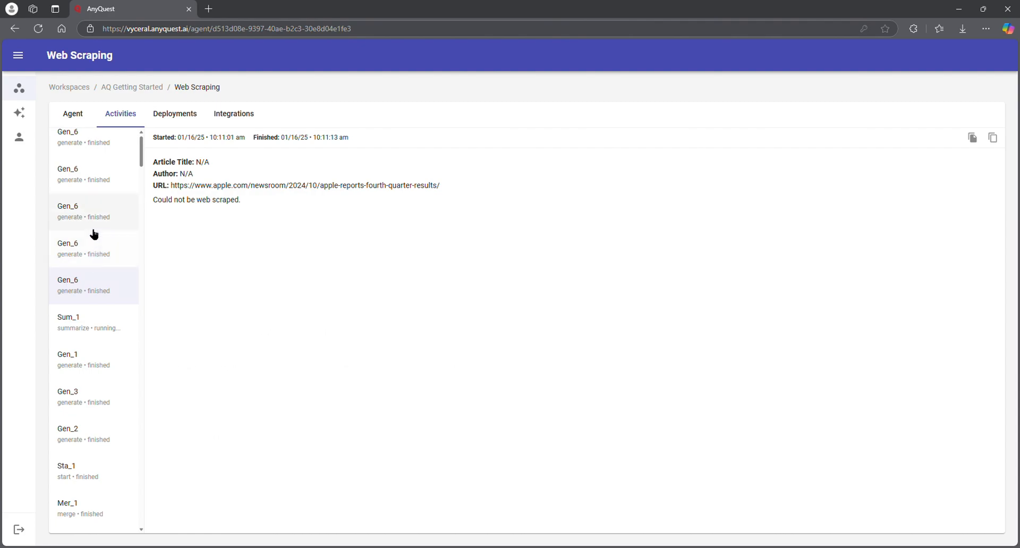
pyautogui.scroll(1, 96, 235)
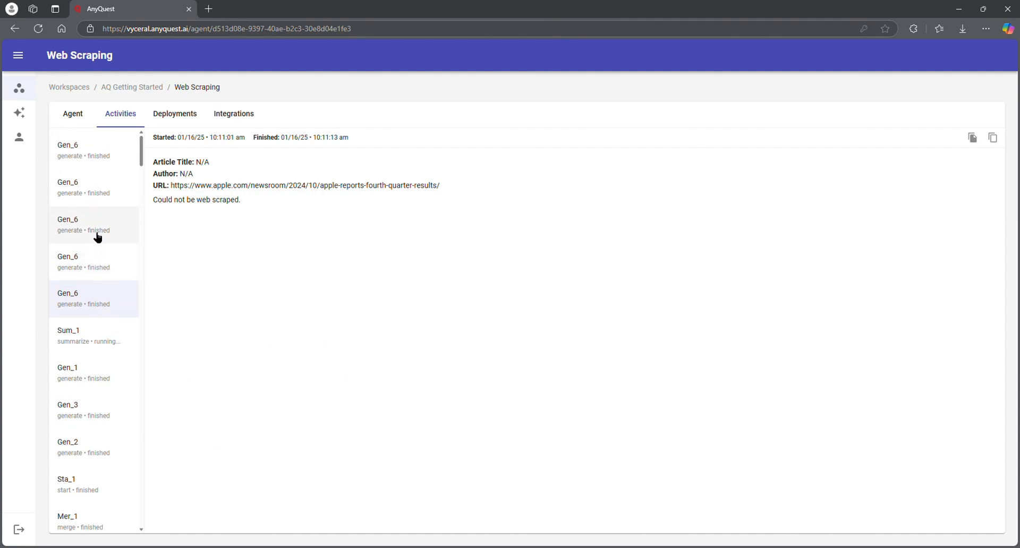